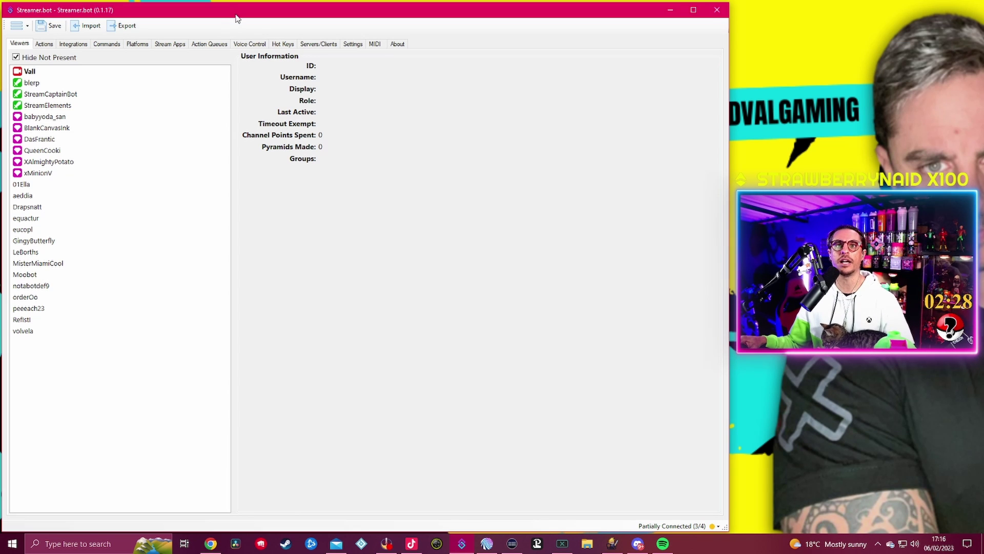
Step: Drag near the top of the Streamer.bot window on the Viewers page
{"action": "left_click_drag", "start_coordinate": [236, 19], "coordinate": [236, 18]}
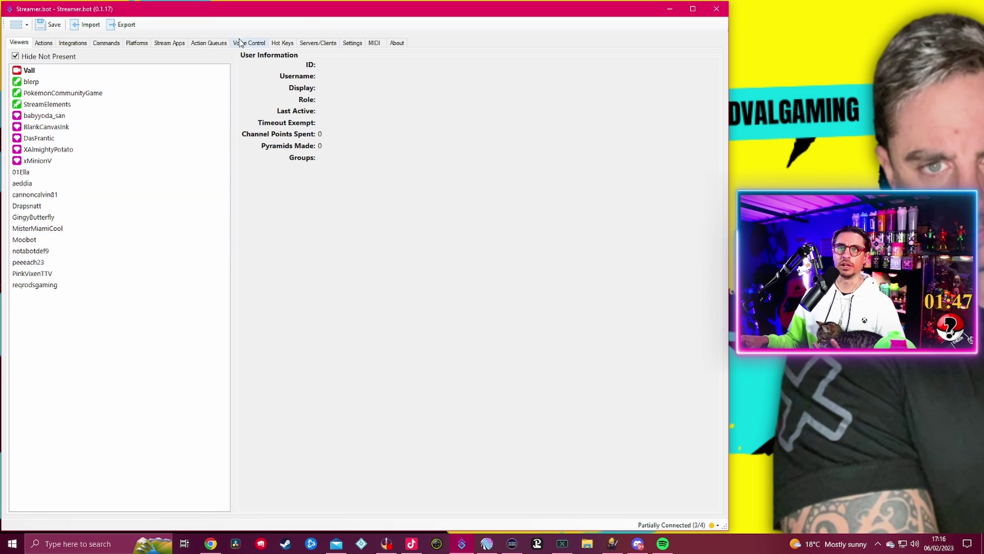
Step: Go to Settings > Platforms > Twitch Accounts, glance at YouTube, then return to Twitch
{"action": "left_click", "coordinate": [351, 44]}
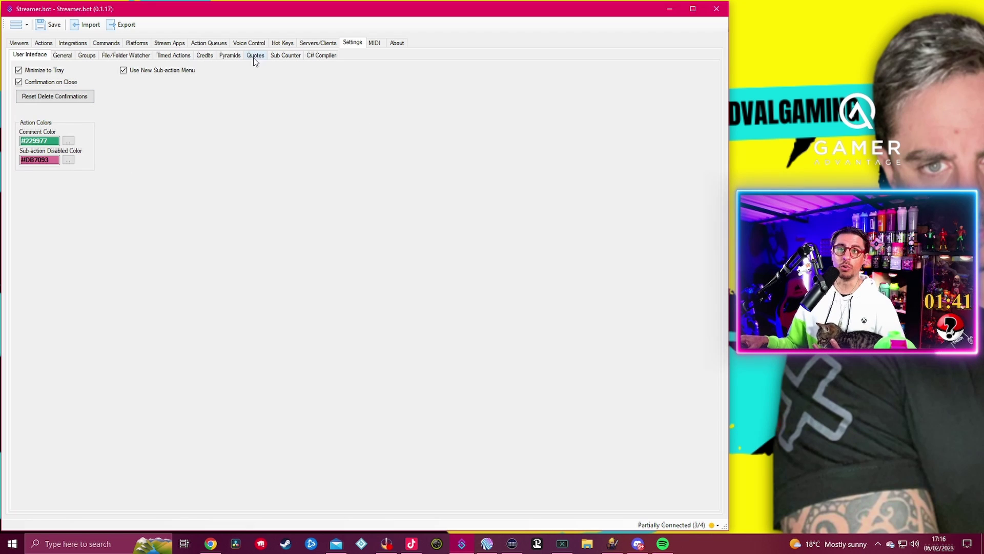
{"action": "left_click", "coordinate": [137, 44]}
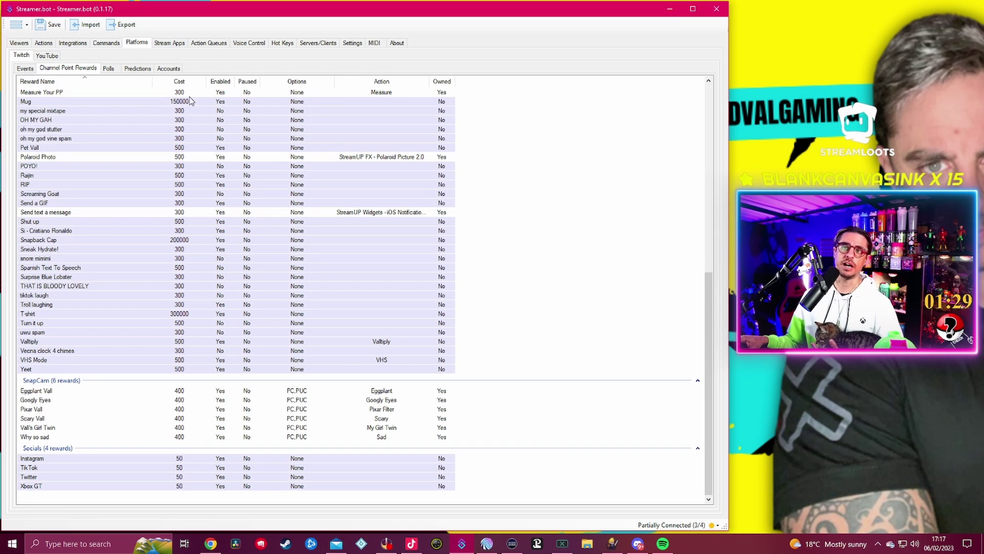
{"action": "left_click", "coordinate": [169, 68]}
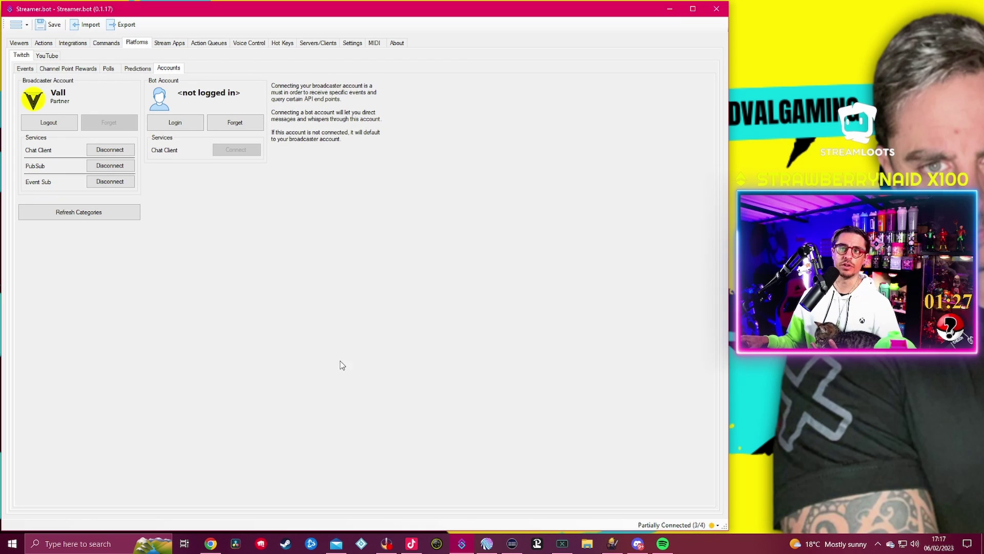
{"action": "left_click", "coordinate": [47, 55]}
{"action": "left_click", "coordinate": [22, 55]}
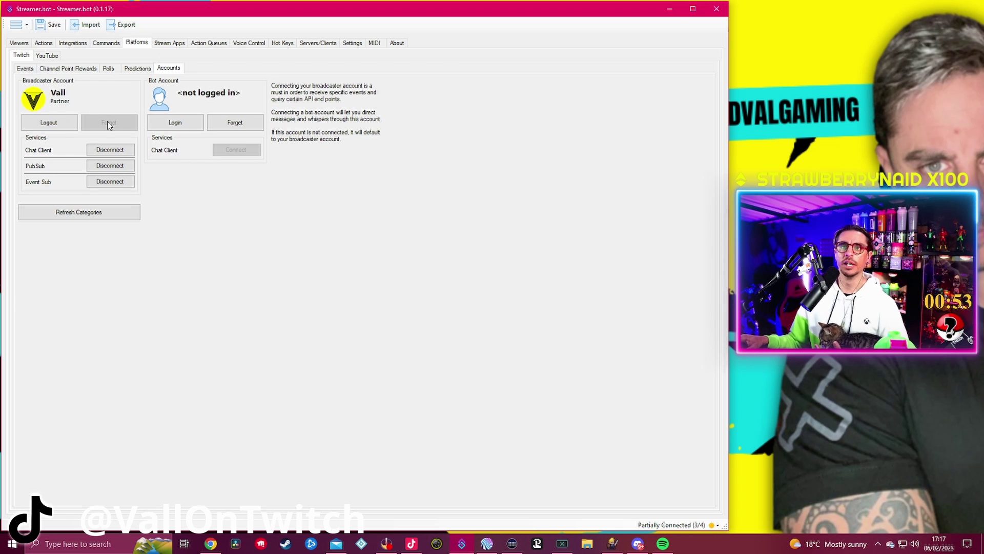
Step: Sign in the YouTube broadcaster account with Google with auto-connect, then return to Twitch Accounts
{"action": "left_click", "coordinate": [47, 56]}
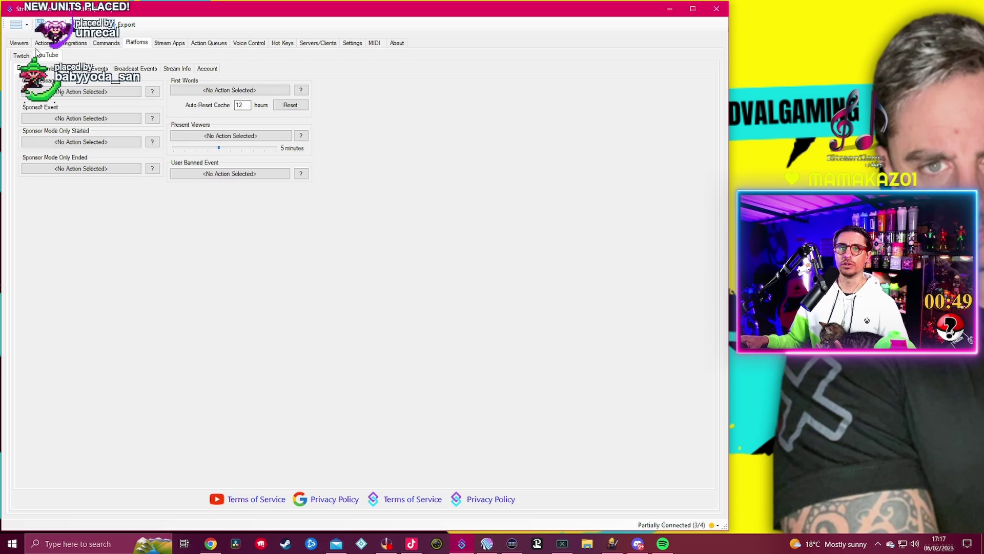
{"action": "left_click", "coordinate": [210, 70]}
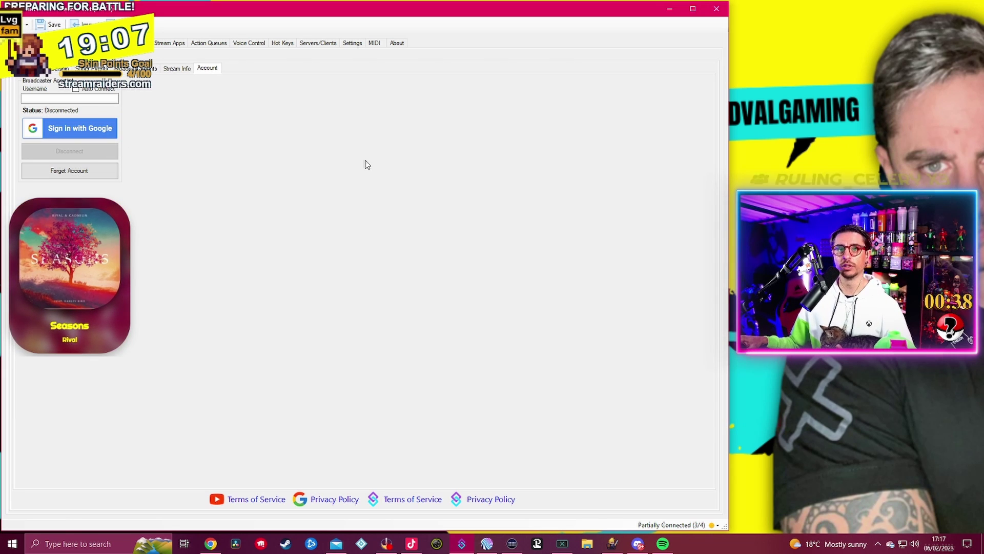
{"action": "left_click", "coordinate": [103, 128]}
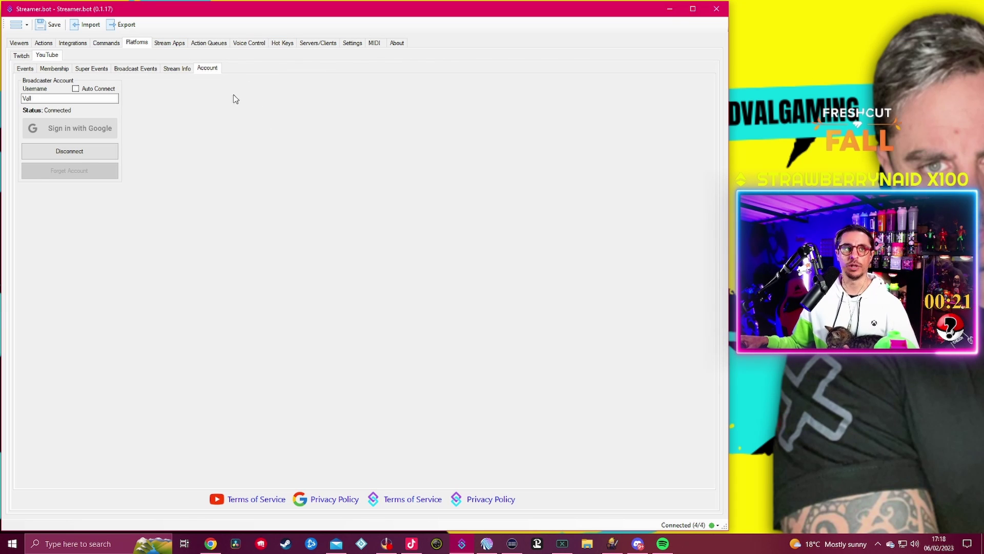
{"action": "left_click", "coordinate": [22, 57]}
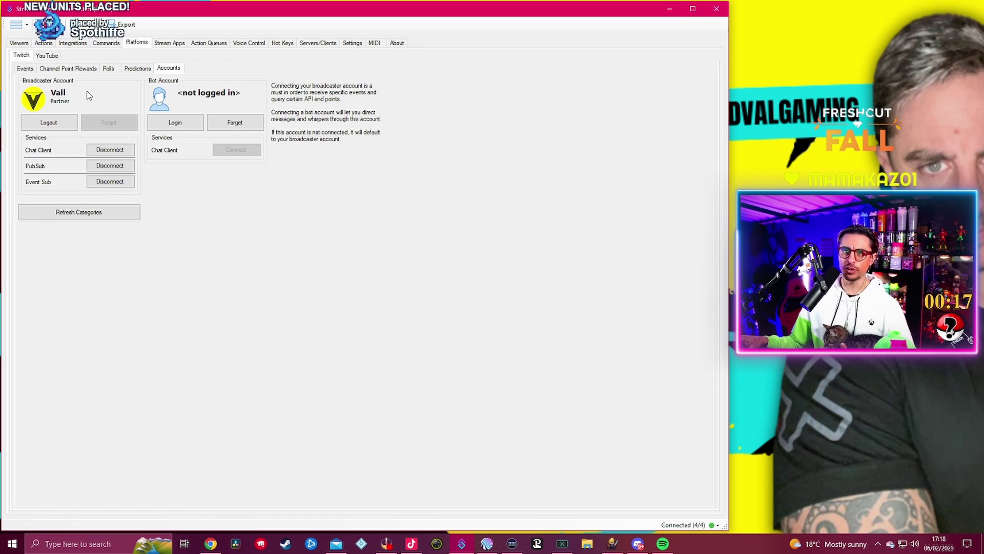
{"action": "left_click", "coordinate": [47, 56]}
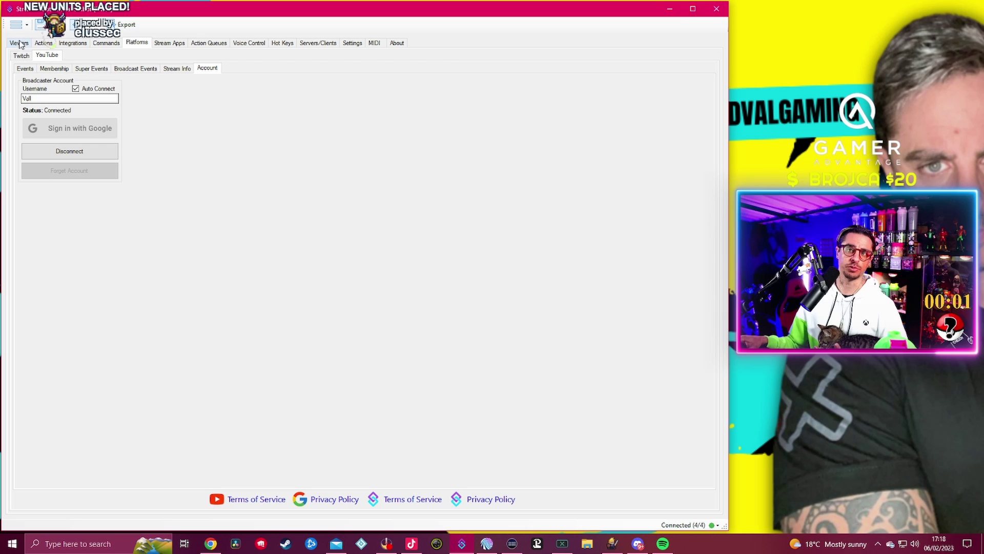
{"action": "left_click", "coordinate": [24, 56]}
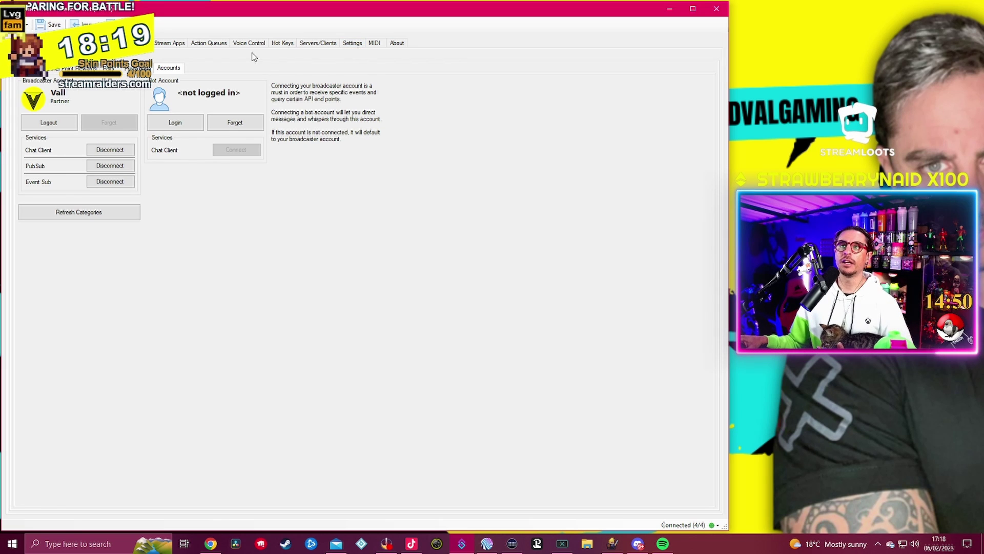
Step: Choose Add from the Stream Apps OBS connection list to open the Add OBS Connection form
{"action": "left_click", "coordinate": [209, 43]}
{"action": "left_click", "coordinate": [170, 45]}
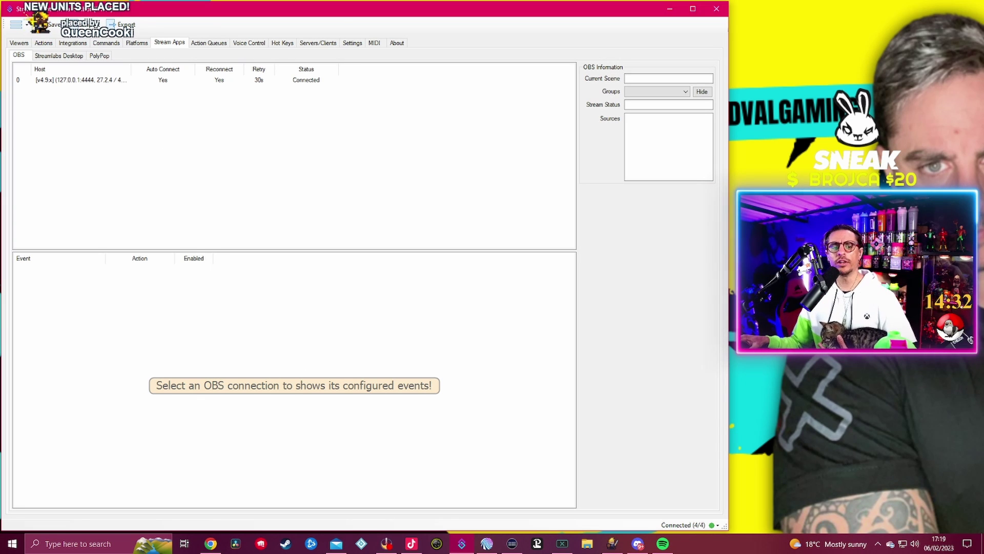
{"action": "right_click", "coordinate": [111, 115]}
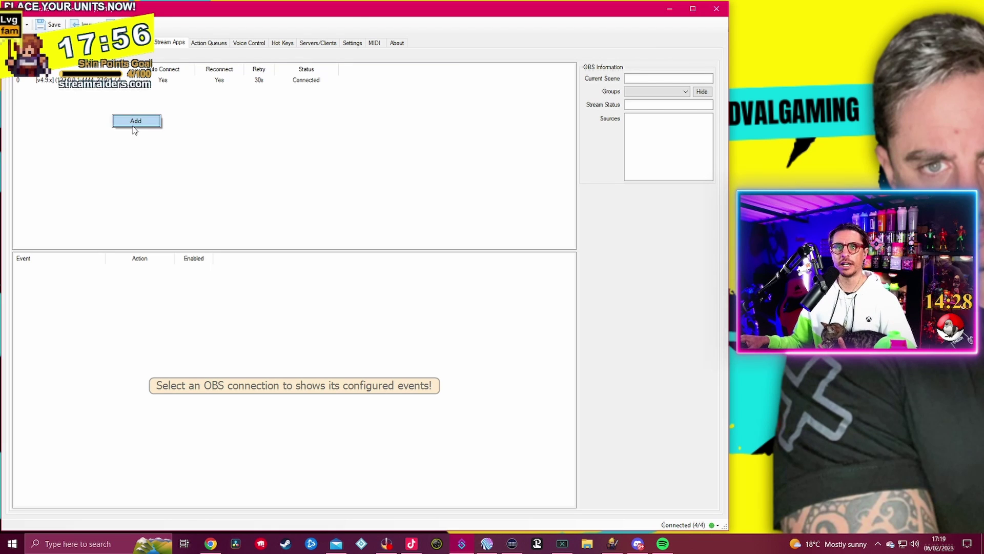
{"action": "left_click", "coordinate": [132, 125]}
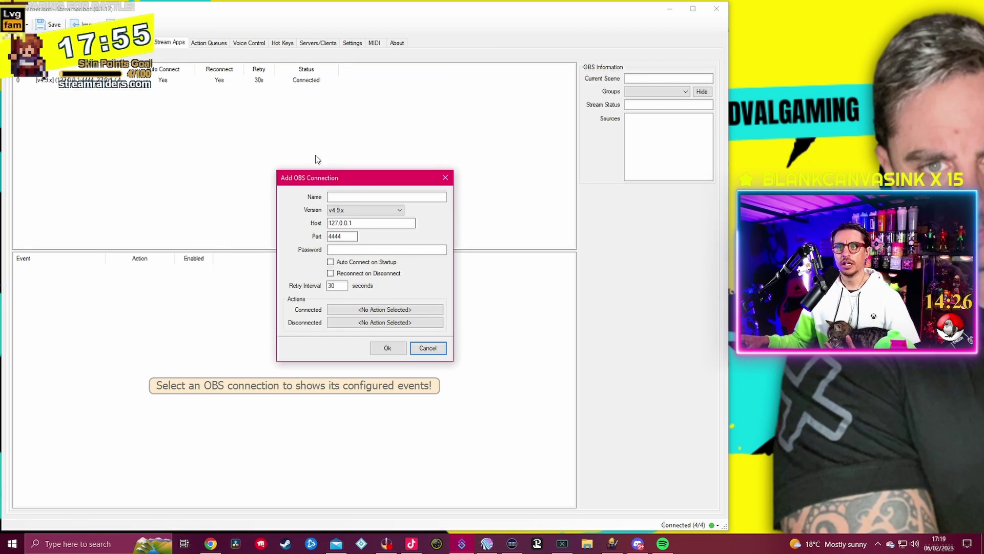
Step: Name the connection 'test', choose OBS version v5.x on port 4455, and enable Auto Connect on Startup
{"action": "left_click", "coordinate": [342, 199]}
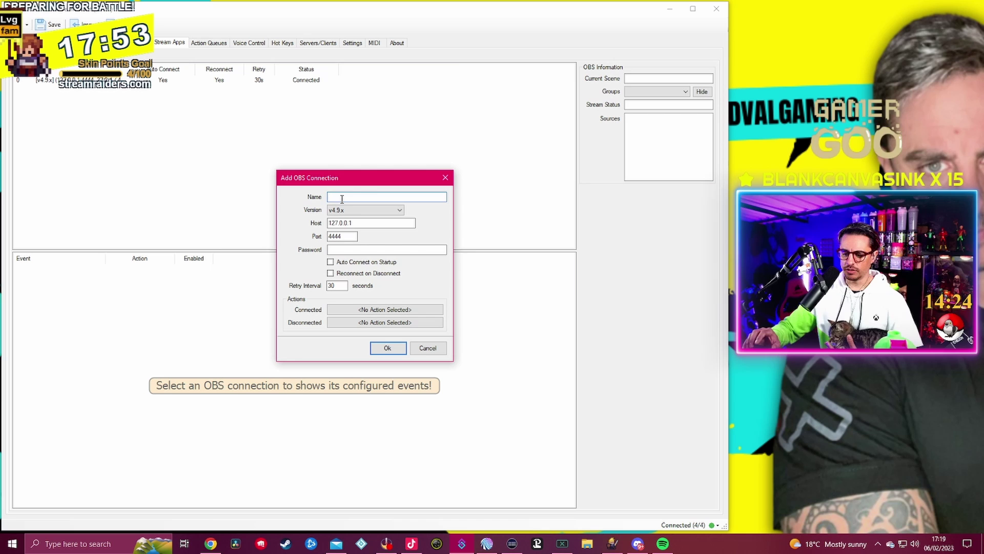
{"action": "type", "text": "gfhdgfds"}
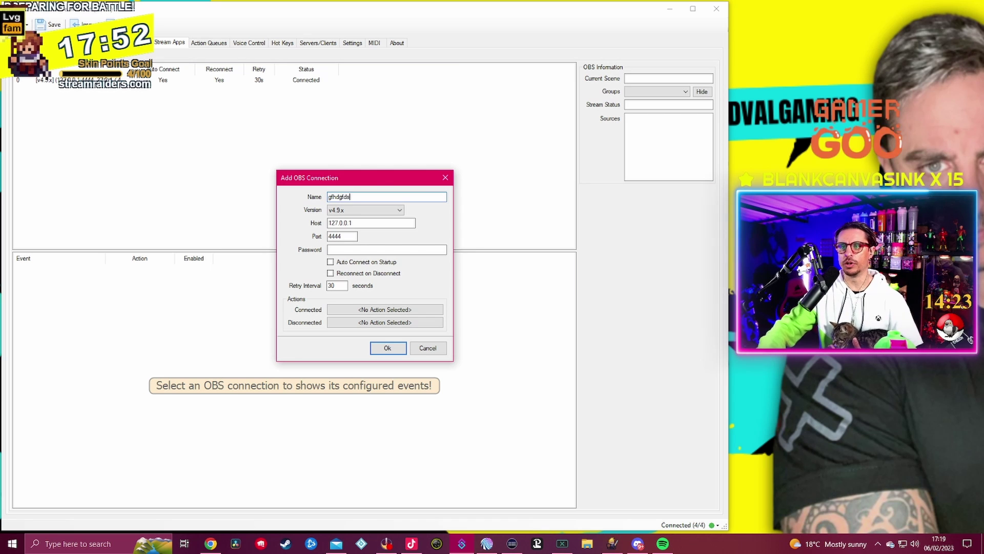
{"action": "left_click", "coordinate": [400, 211]}
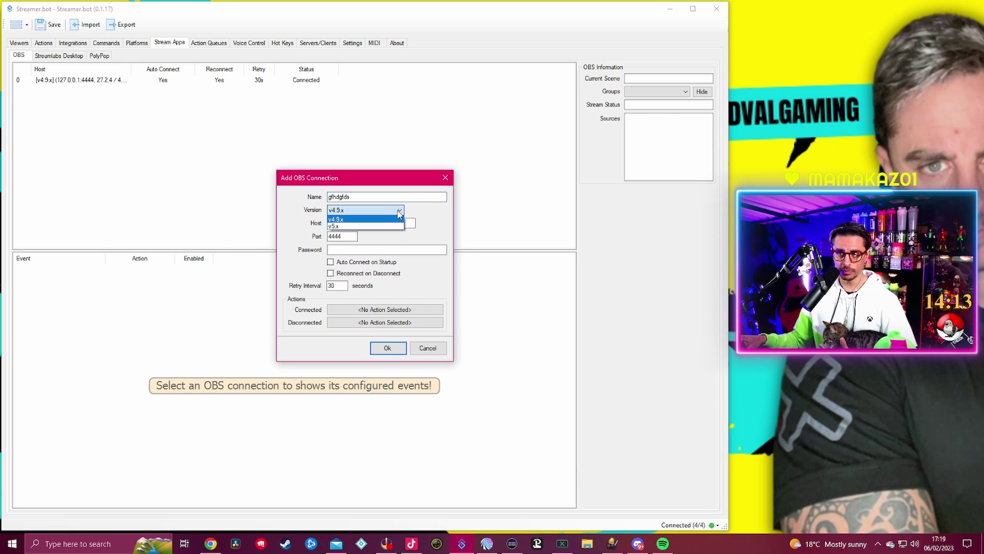
{"action": "left_click", "coordinate": [333, 226]}
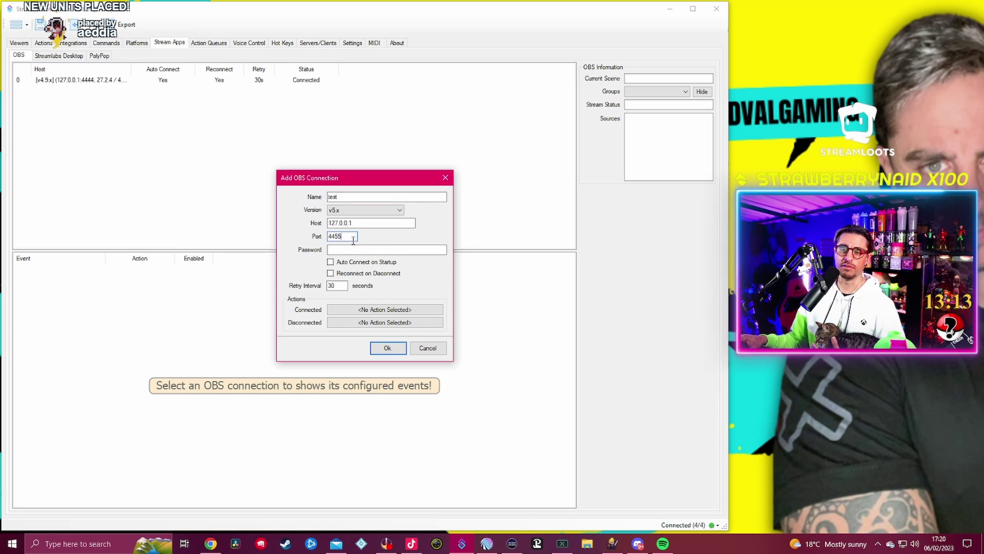
{"action": "left_click", "coordinate": [331, 262]}
Step: Enable Reconnect on Disconnect, leave the Connected action unassigned, and save the test connection
{"action": "left_click", "coordinate": [385, 275]}
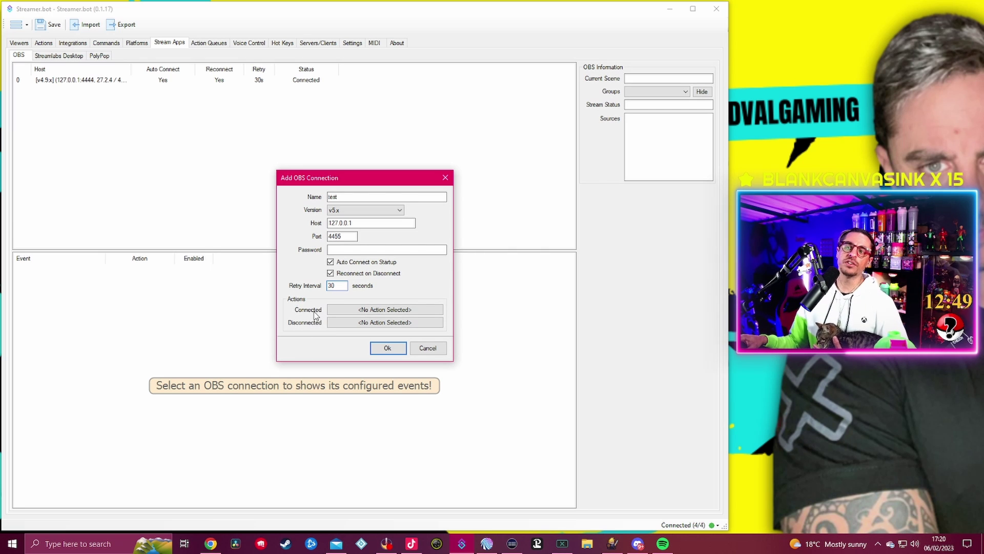
{"action": "left_click", "coordinate": [378, 312]}
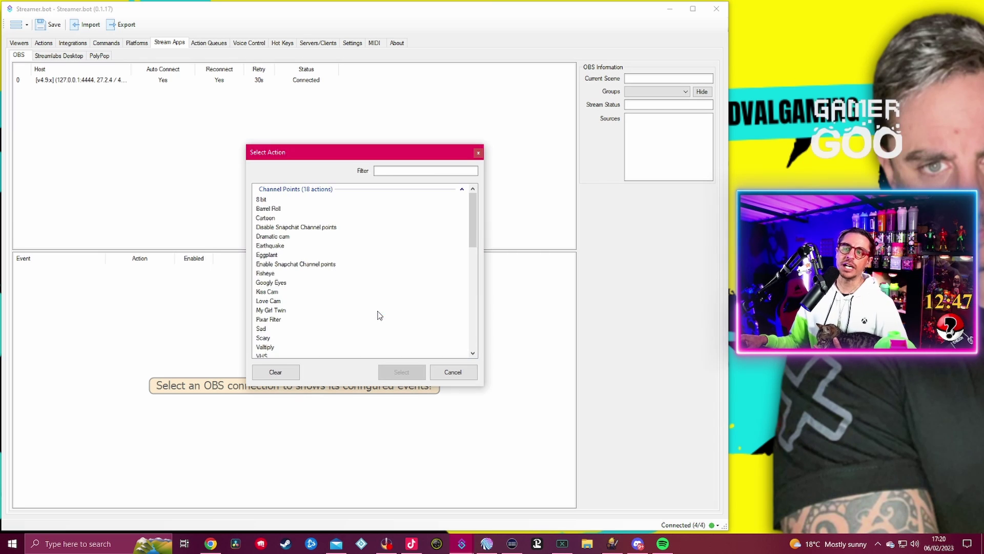
{"action": "scroll", "coordinate": [337, 284], "scroll_direction": "down", "scroll_amount": 10}
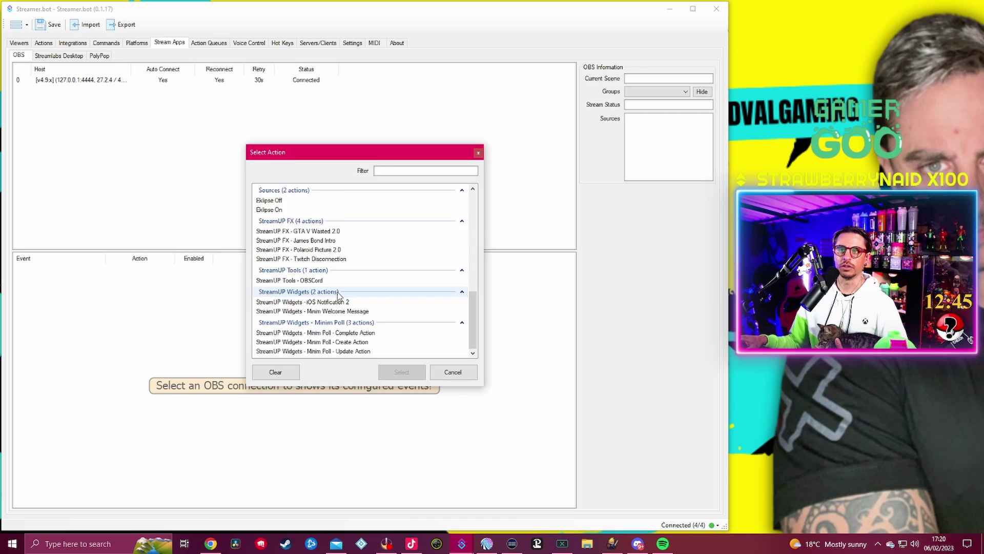
{"action": "scroll", "coordinate": [342, 303], "scroll_direction": "up", "scroll_amount": 7}
{"action": "scroll", "coordinate": [342, 303], "scroll_direction": "up", "scroll_amount": 3}
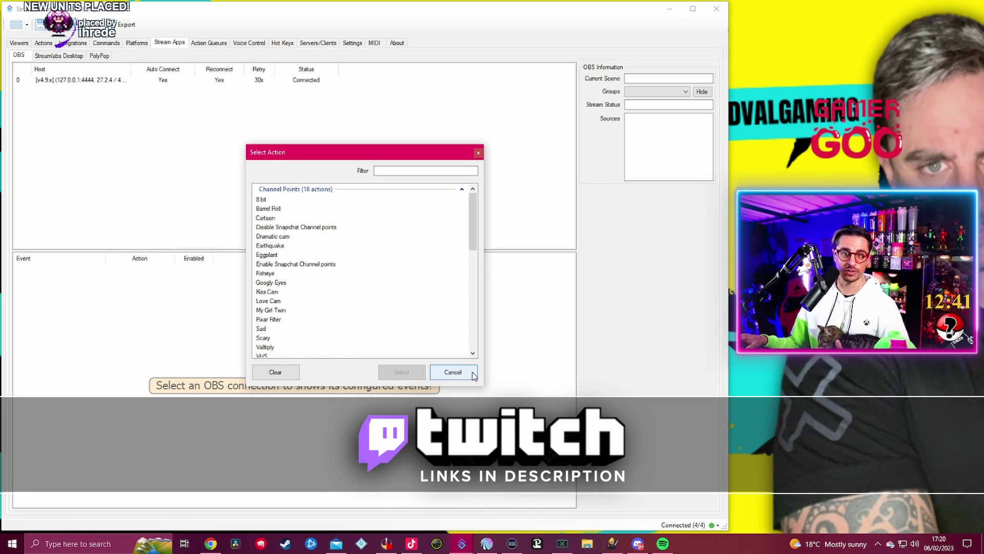
{"action": "left_click", "coordinate": [453, 372]}
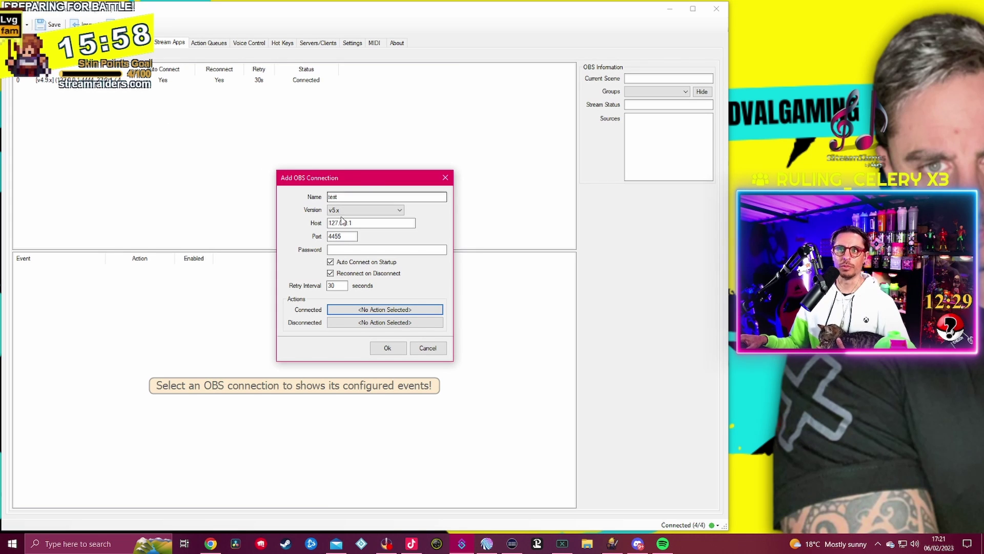
{"action": "left_click", "coordinate": [367, 312]}
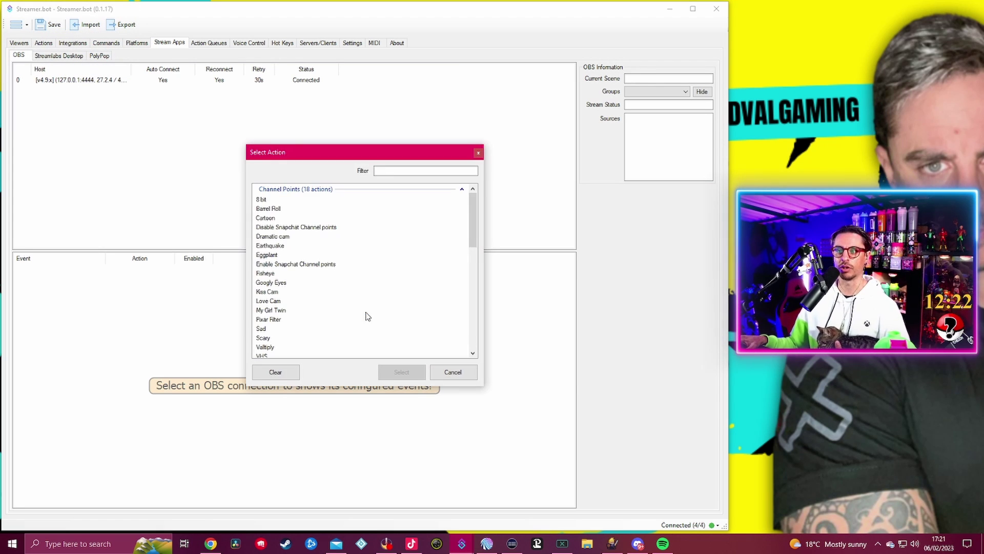
{"action": "left_click", "coordinate": [453, 371]}
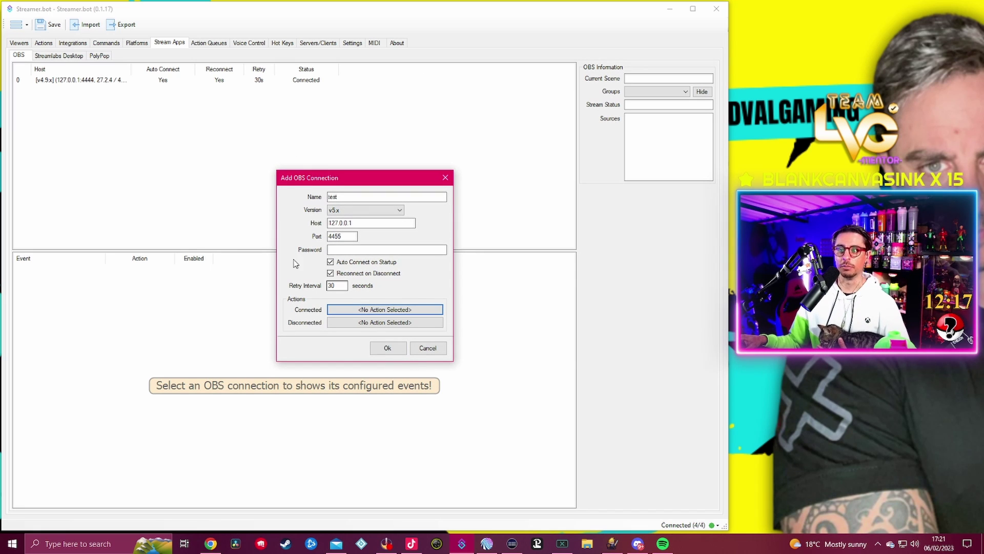
{"action": "left_click", "coordinate": [388, 349]}
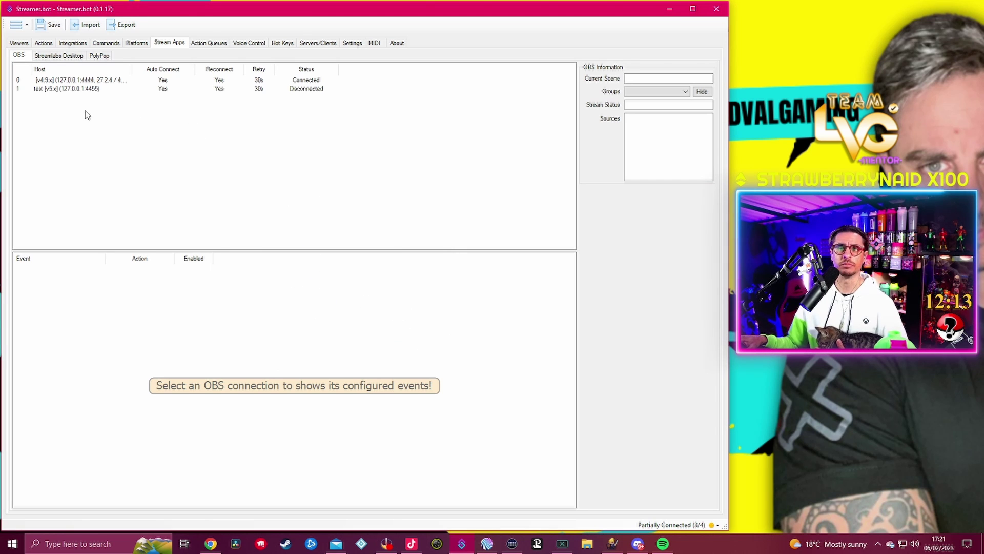
Step: Switch between OBS connection rows, ending on the v4.9.x connection's scene, stream status and sources
{"action": "left_click", "coordinate": [310, 81]}
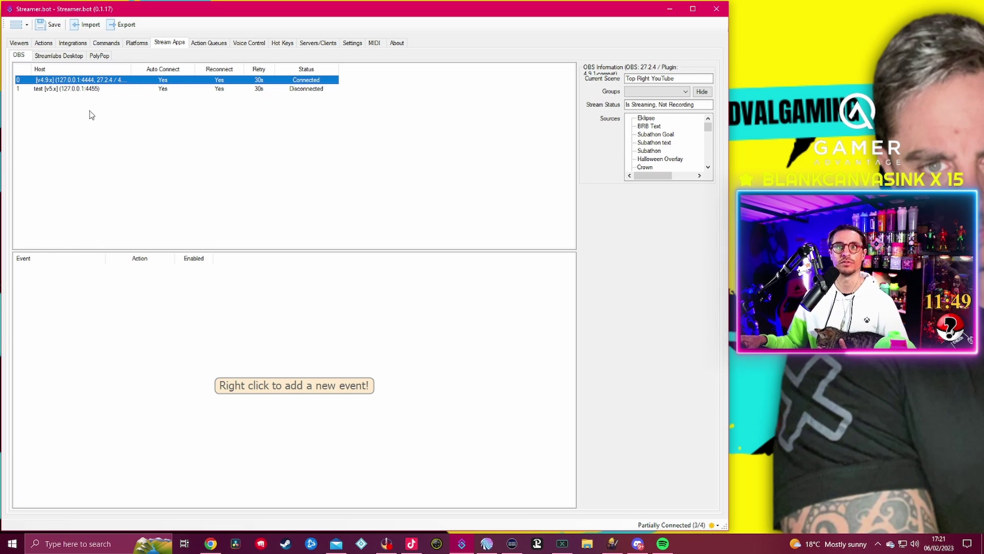
{"action": "left_click", "coordinate": [71, 90]}
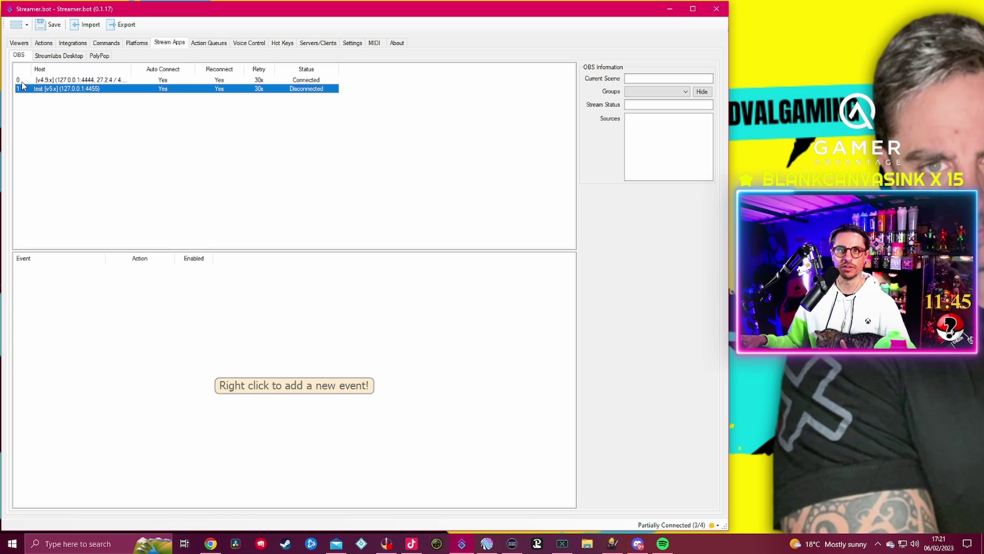
{"action": "left_click", "coordinate": [91, 80]}
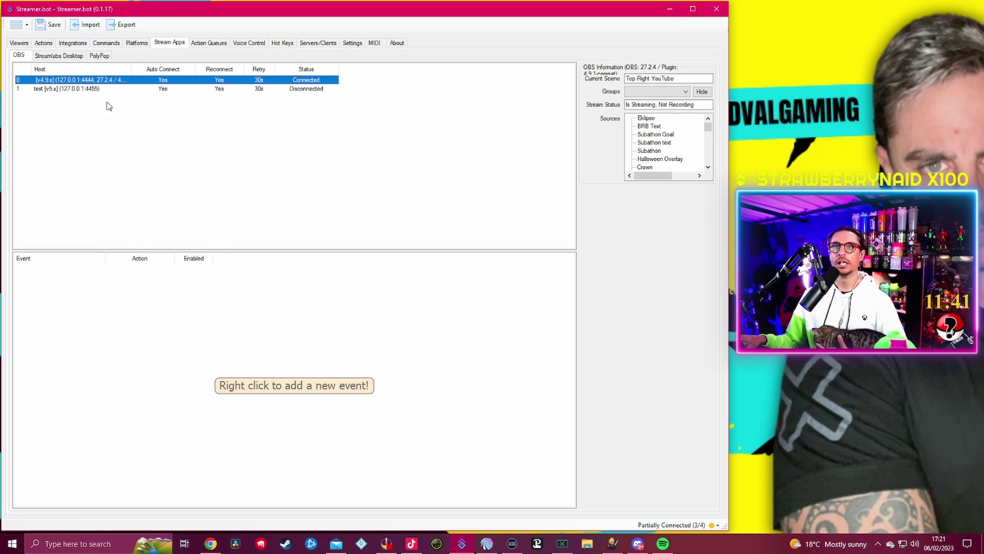
{"action": "left_click", "coordinate": [77, 90]}
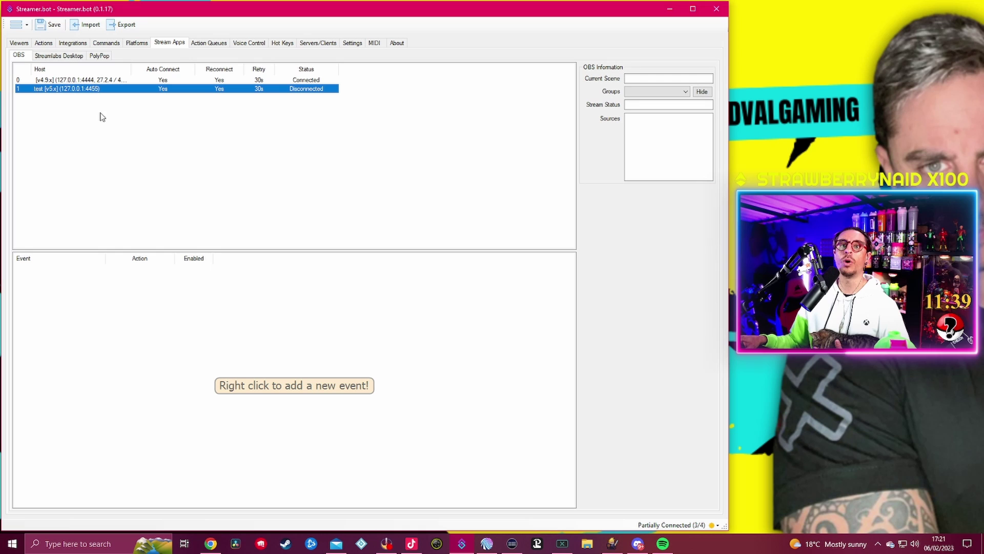
{"action": "left_click", "coordinate": [66, 81]}
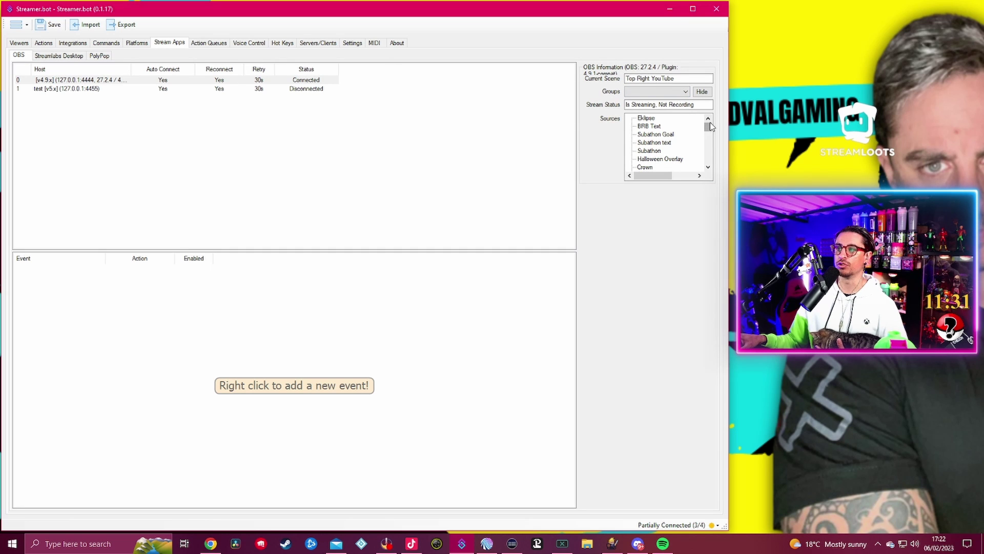
Step: Scroll through the v4.9.x Sources list, then select the disconnected test [v5.x] connection
{"action": "left_click_drag", "start_coordinate": [709, 125], "coordinate": [709, 158]}
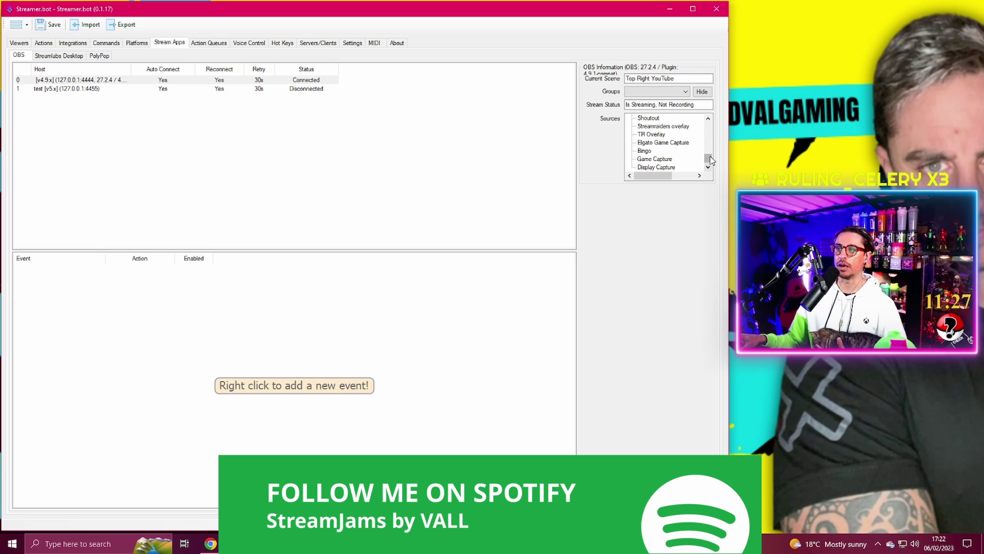
{"action": "left_click_drag", "start_coordinate": [711, 160], "coordinate": [711, 127]}
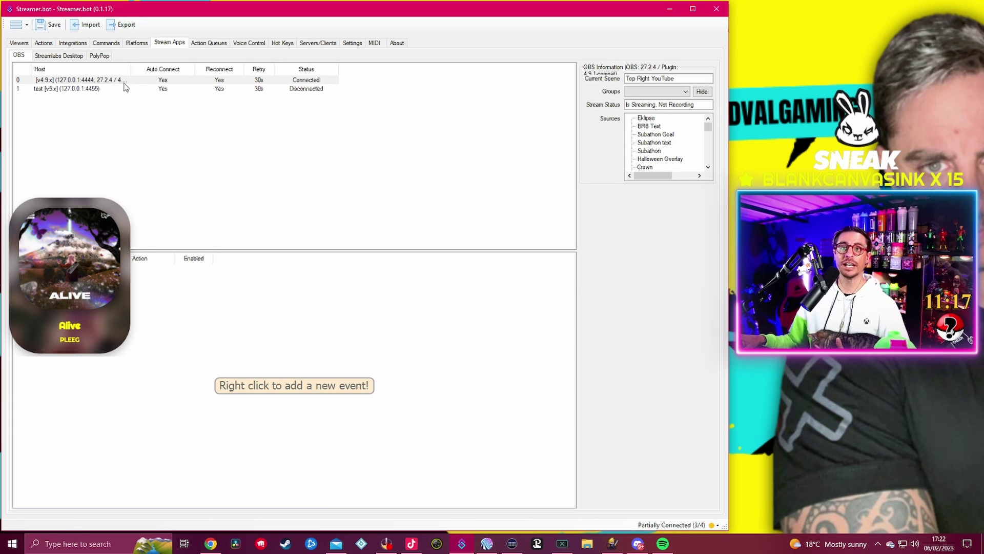
{"action": "left_click", "coordinate": [99, 90]}
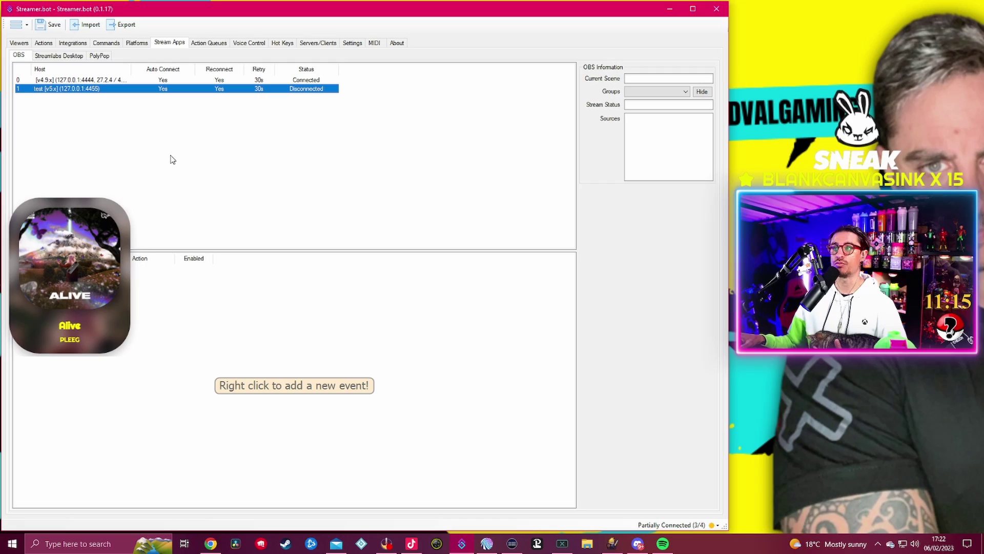